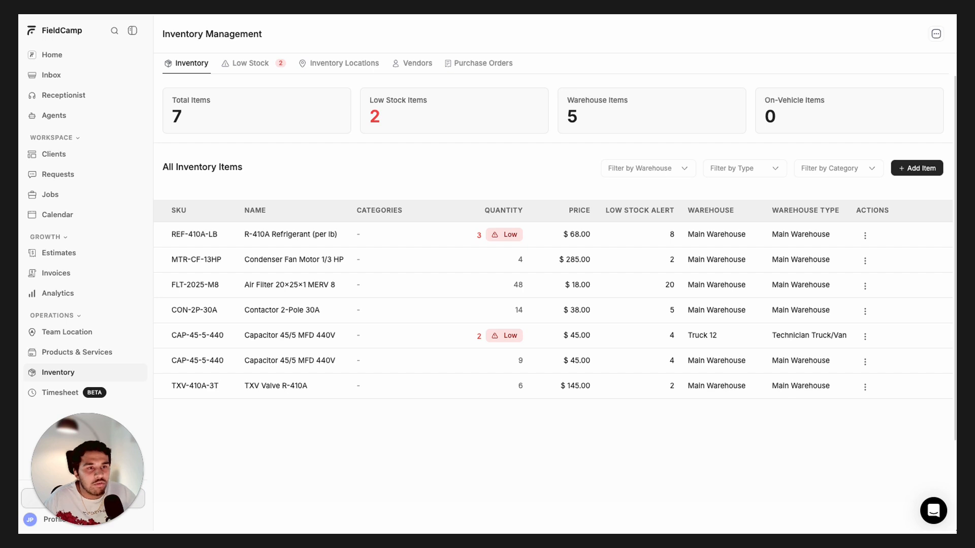
Look through the low stock, inventory locations, vendors and purchase orders sections, and return to the inventory item list.
{"action": "left_click", "coordinate": [247, 66]}
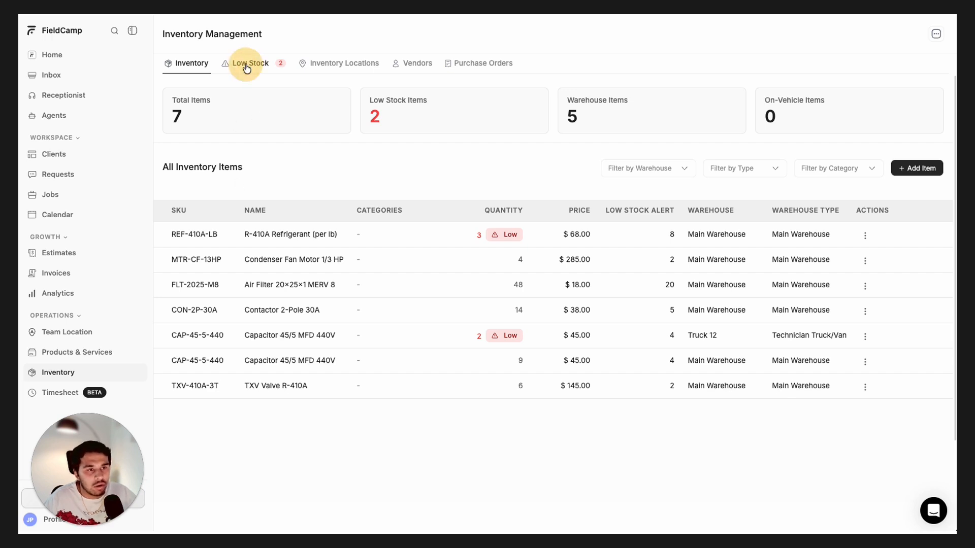
{"action": "left_click", "coordinate": [330, 61]}
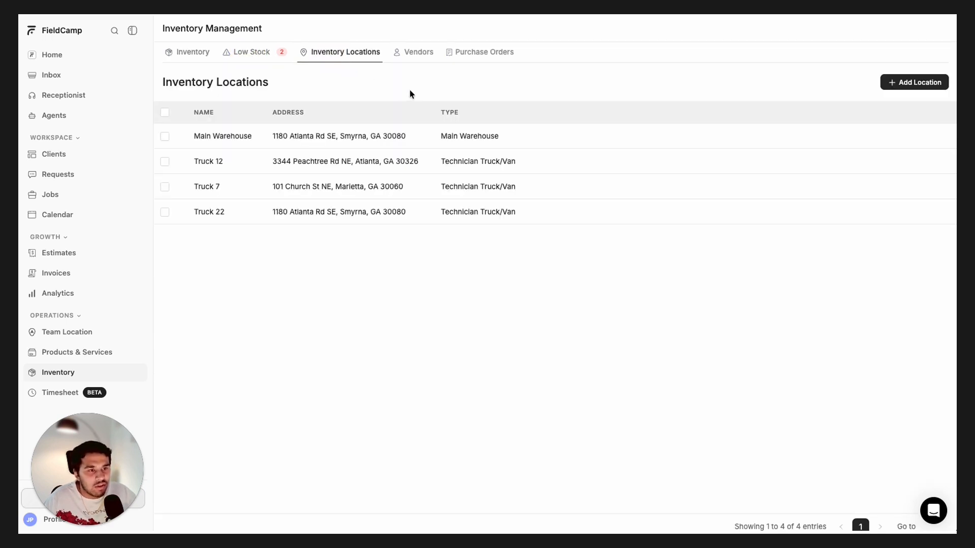
{"action": "left_click", "coordinate": [411, 60]}
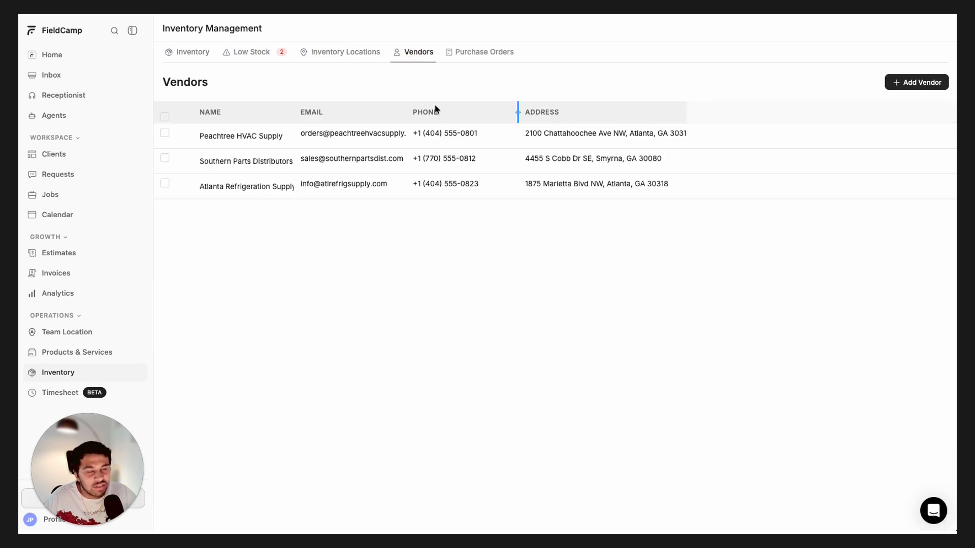
{"action": "left_click", "coordinate": [463, 60]}
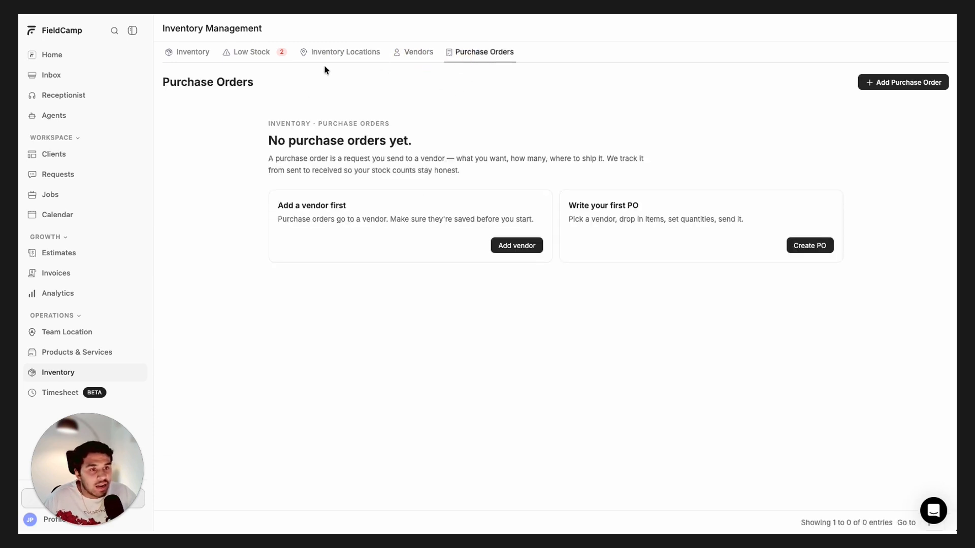
{"action": "left_click", "coordinate": [178, 54]}
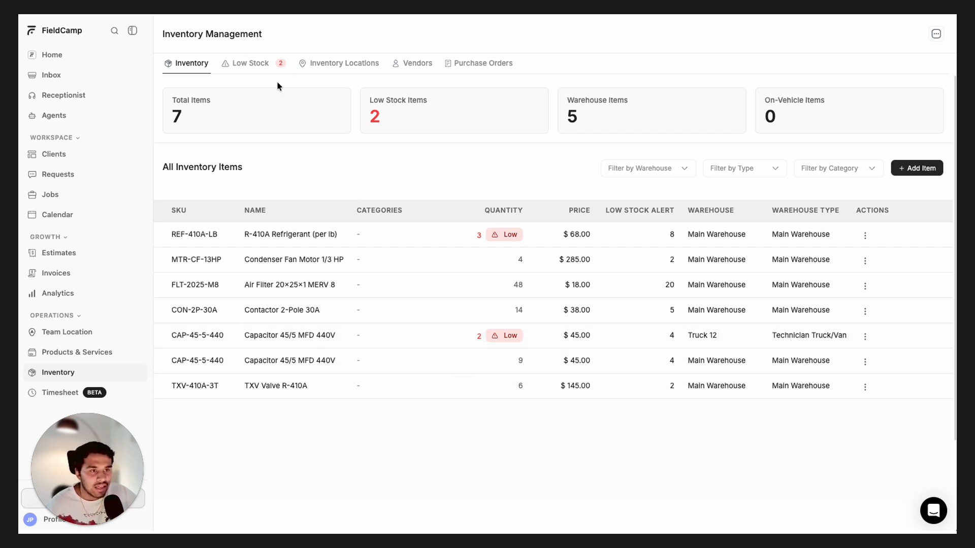
Examine the warehouse types offered for a new inventory location and leave the form without creating one.
{"action": "left_click", "coordinate": [344, 63]}
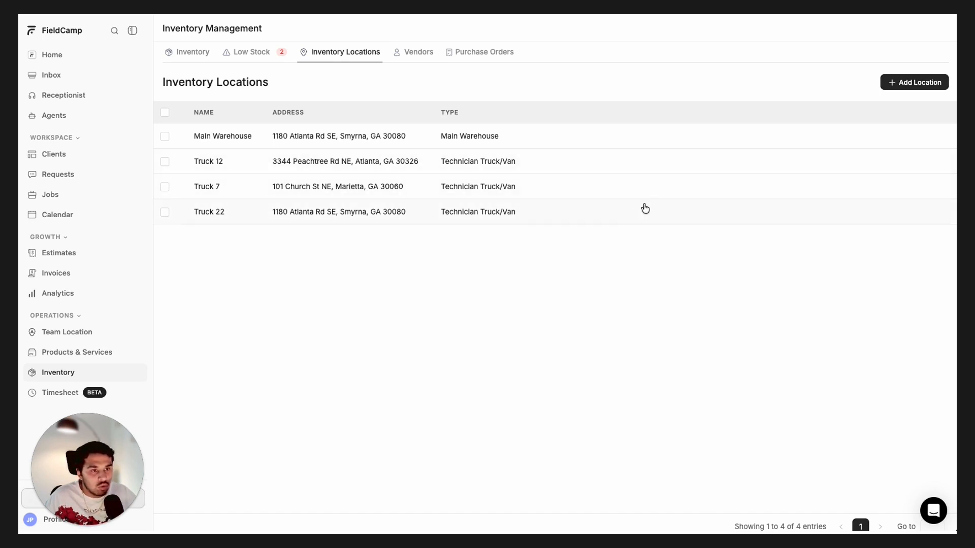
{"action": "left_click", "coordinate": [914, 84]}
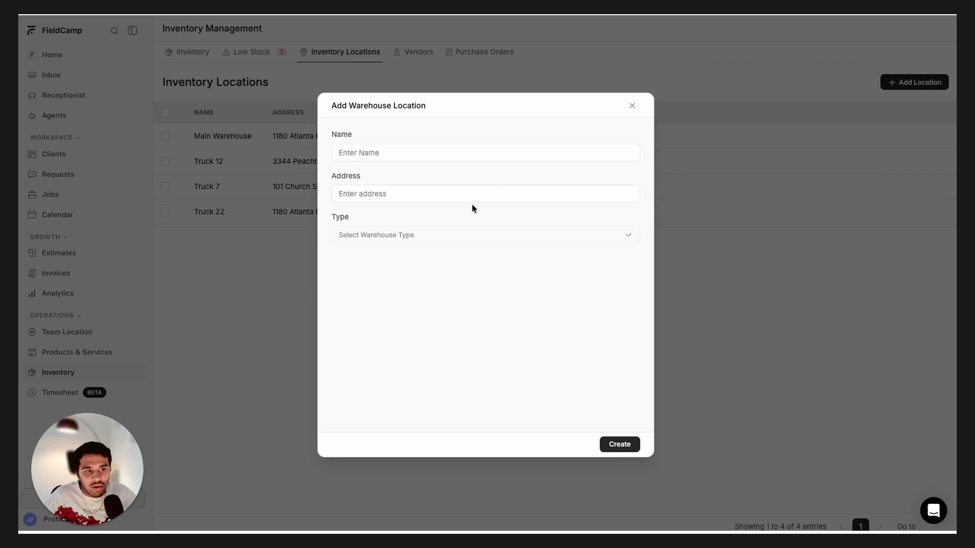
{"action": "left_click", "coordinate": [401, 236]}
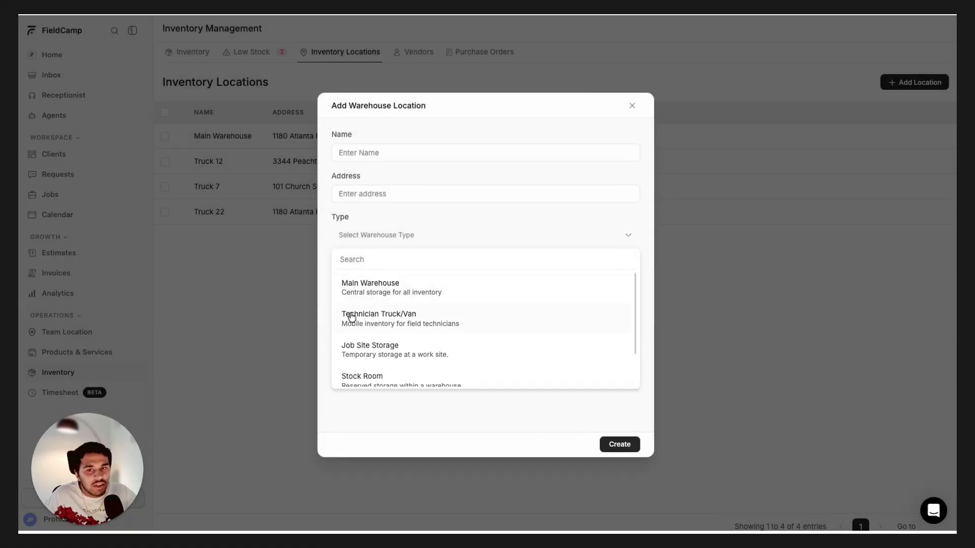
{"action": "left_click", "coordinate": [273, 344]}
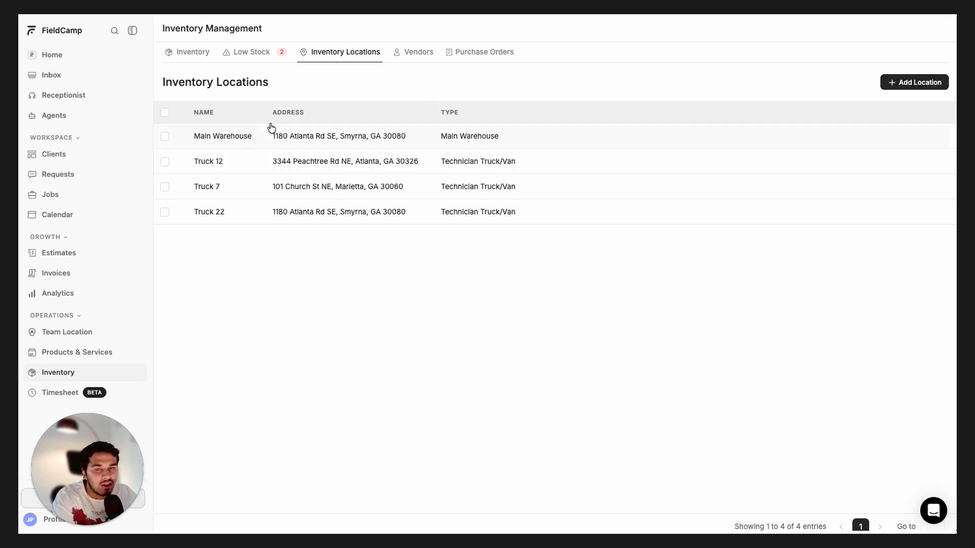
Try out a transfer of the Capacitor 45/5 MFD 440V from Main Warehouse to Truck 12.
{"action": "left_click", "coordinate": [181, 57]}
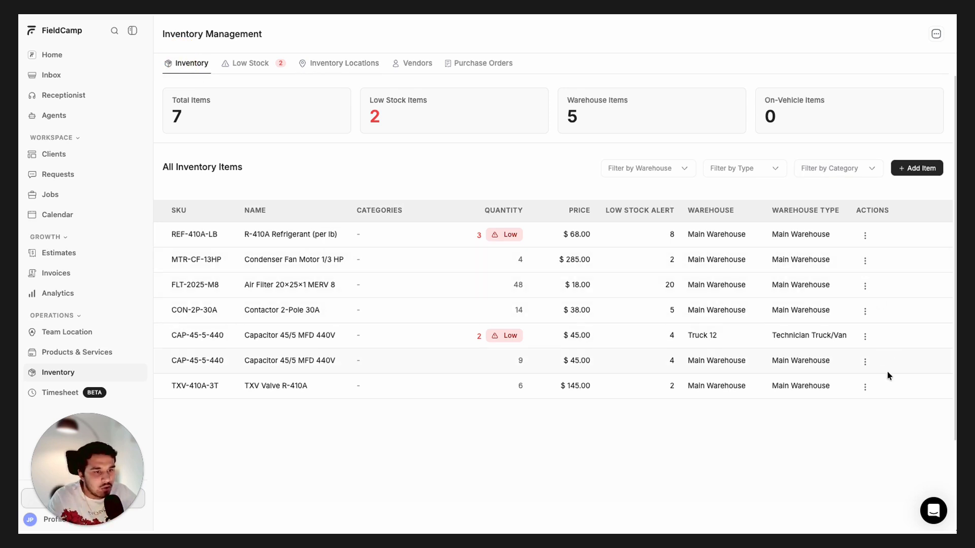
{"action": "left_click", "coordinate": [866, 362]}
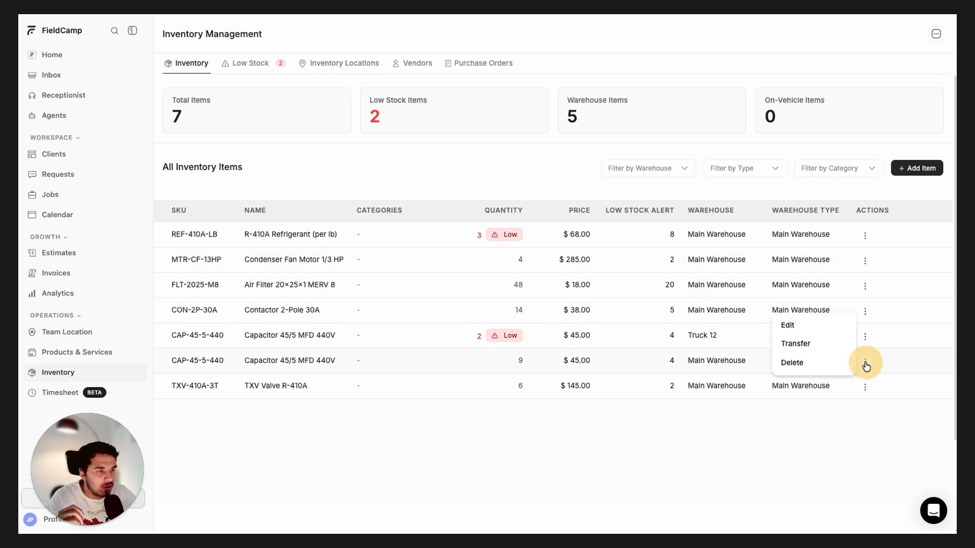
{"action": "left_click", "coordinate": [799, 341]}
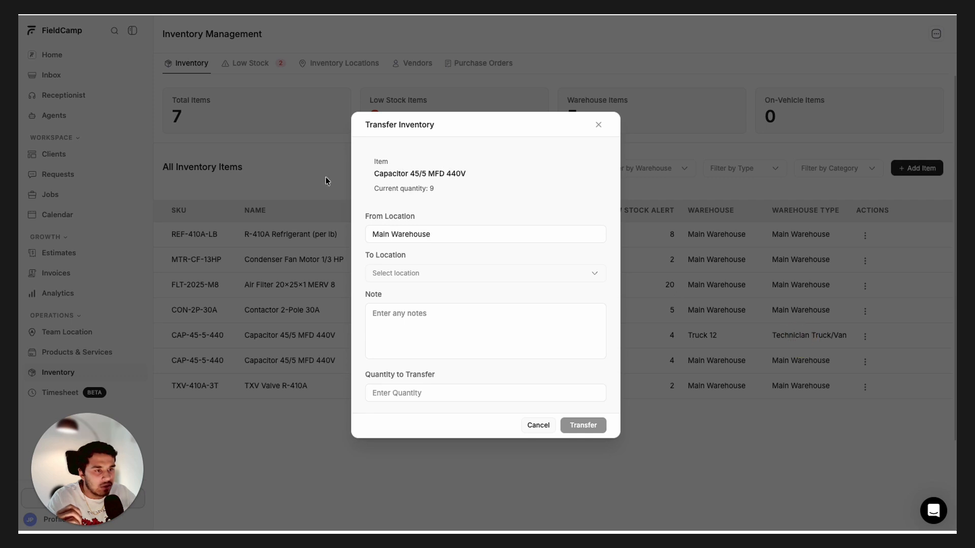
{"action": "left_click", "coordinate": [422, 271]}
{"action": "left_click", "coordinate": [402, 321]}
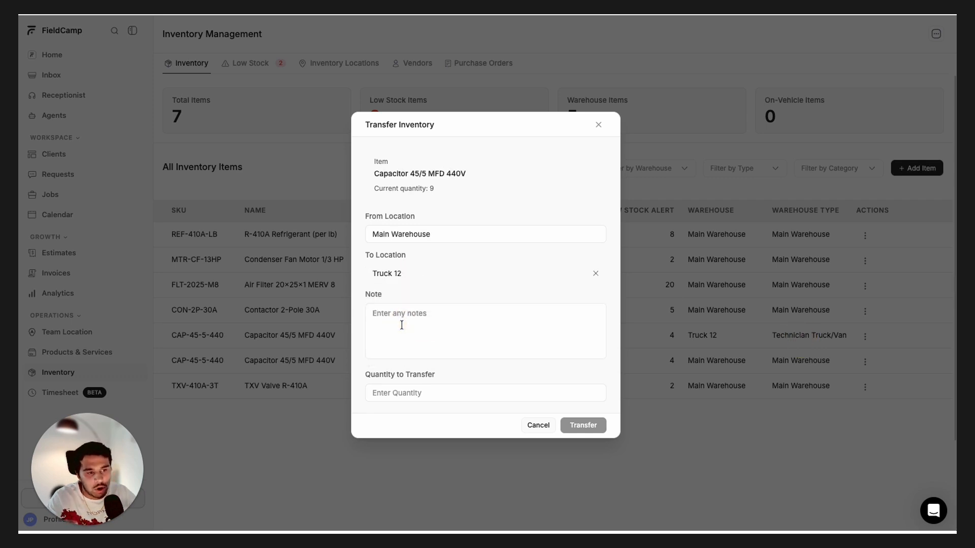
{"action": "left_click", "coordinate": [424, 346]}
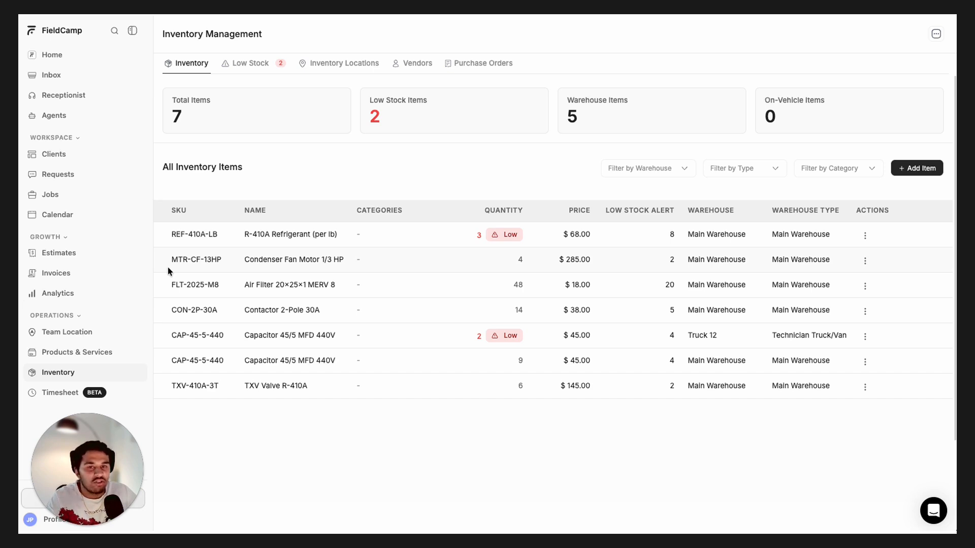
Start a new one-off job and select an existing client for it.
{"action": "left_click", "coordinate": [82, 202]}
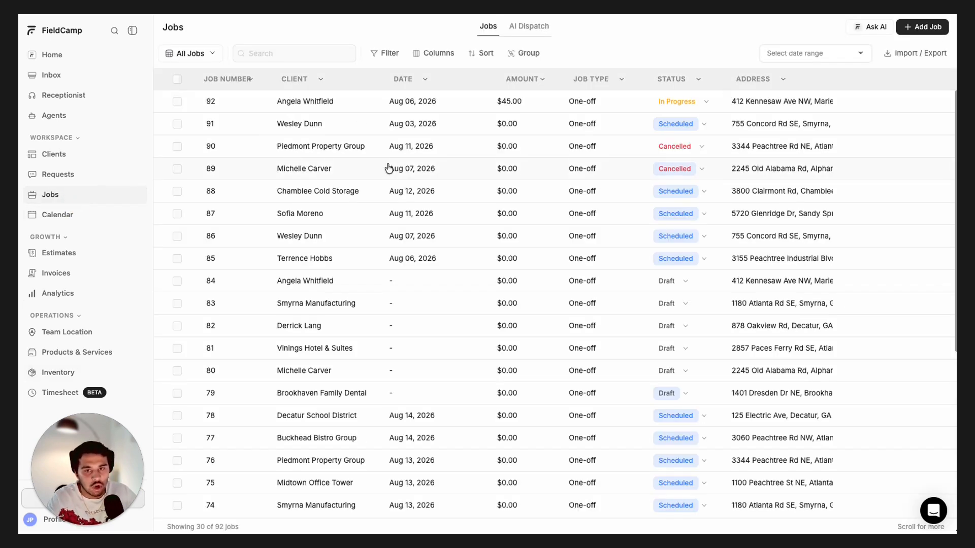
{"action": "left_click", "coordinate": [909, 26]}
{"action": "scroll", "coordinate": [460, 208], "scroll_direction": "down", "scroll_amount": 1}
{"action": "scroll", "coordinate": [460, 208], "scroll_direction": "up", "scroll_amount": 1}
{"action": "left_click", "coordinate": [300, 133]}
{"action": "left_click", "coordinate": [339, 191]}
{"action": "scroll", "coordinate": [350, 330], "scroll_direction": "down", "scroll_amount": 3}
{"action": "scroll", "coordinate": [356, 358], "scroll_direction": "down", "scroll_amount": 2}
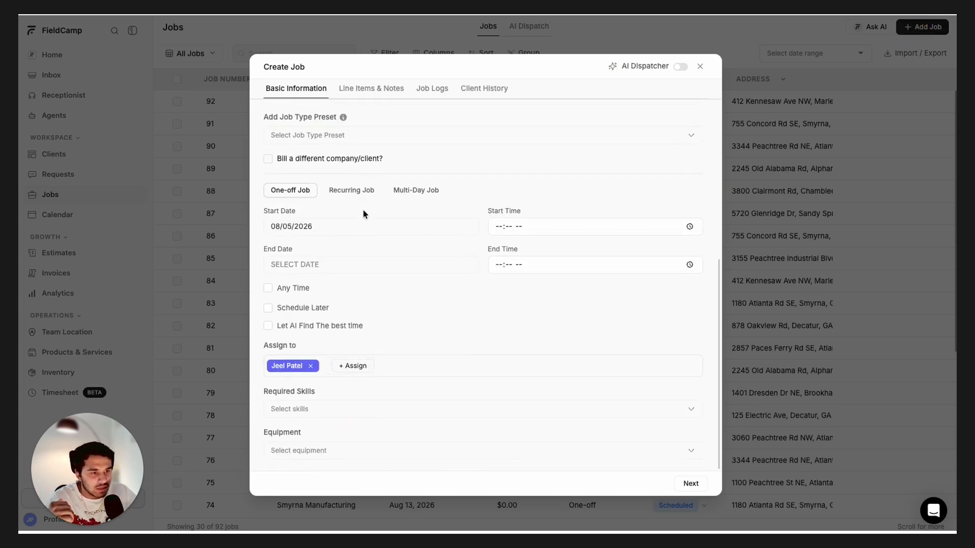
Add the inventory item Capacitor 45/5 MFD 440V as a line item of the new job.
{"action": "left_click", "coordinate": [358, 87]}
{"action": "scroll", "coordinate": [398, 231], "scroll_direction": "up", "scroll_amount": 3}
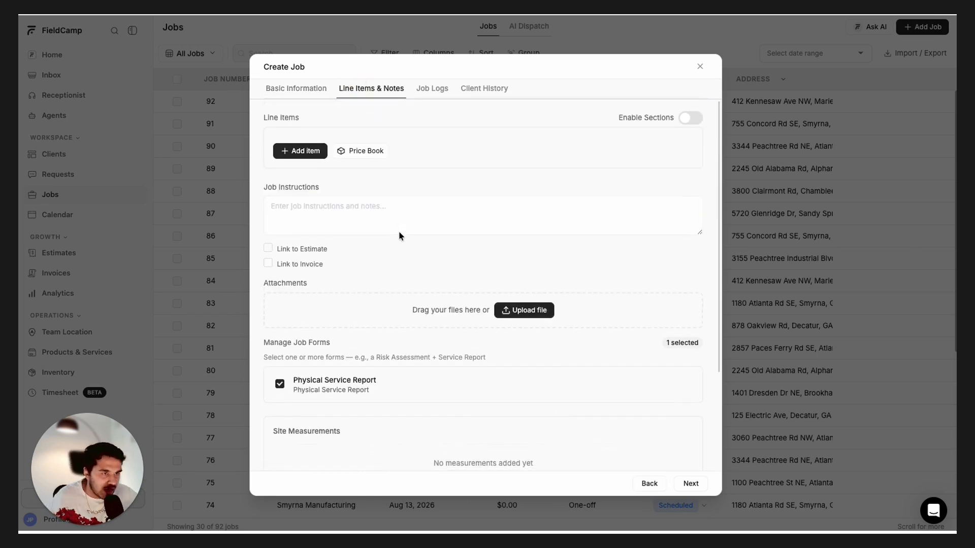
{"action": "scroll", "coordinate": [399, 232], "scroll_direction": "down", "scroll_amount": 3}
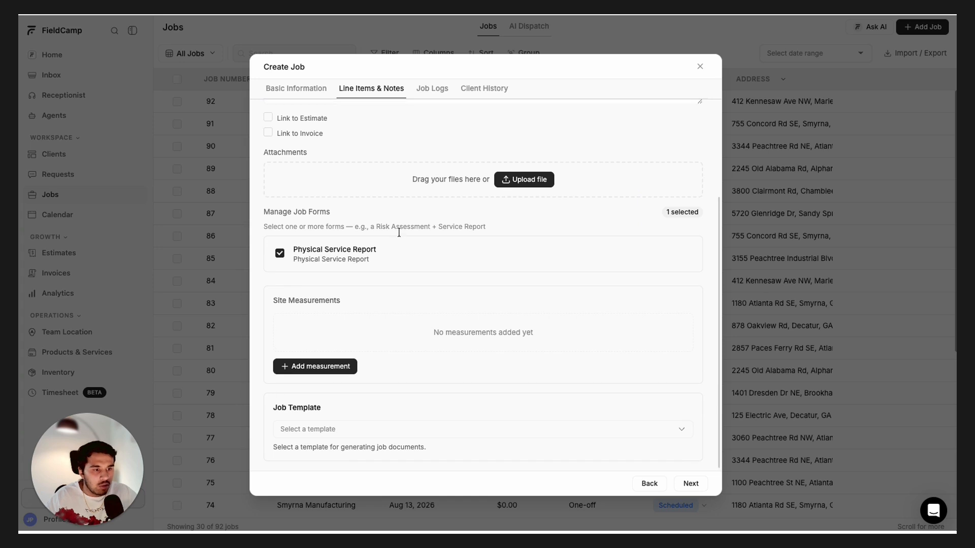
{"action": "scroll", "coordinate": [399, 232], "scroll_direction": "up", "scroll_amount": 3}
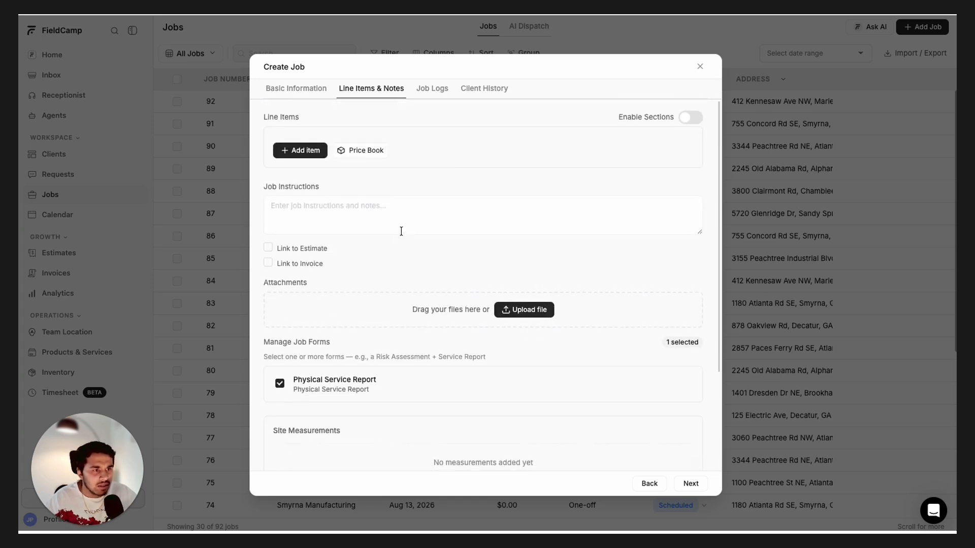
{"action": "left_click", "coordinate": [302, 150]}
{"action": "left_click", "coordinate": [291, 157]}
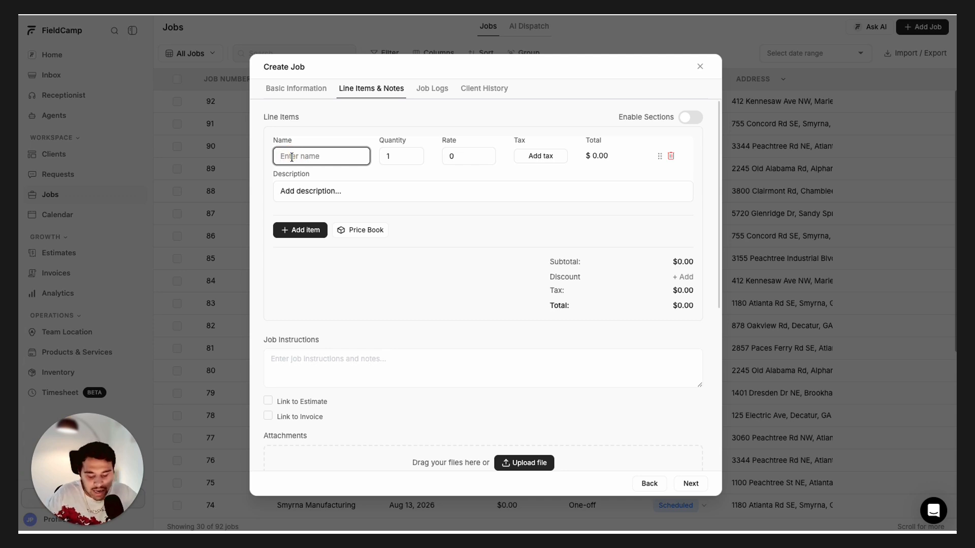
{"action": "type", "text": "cap"}
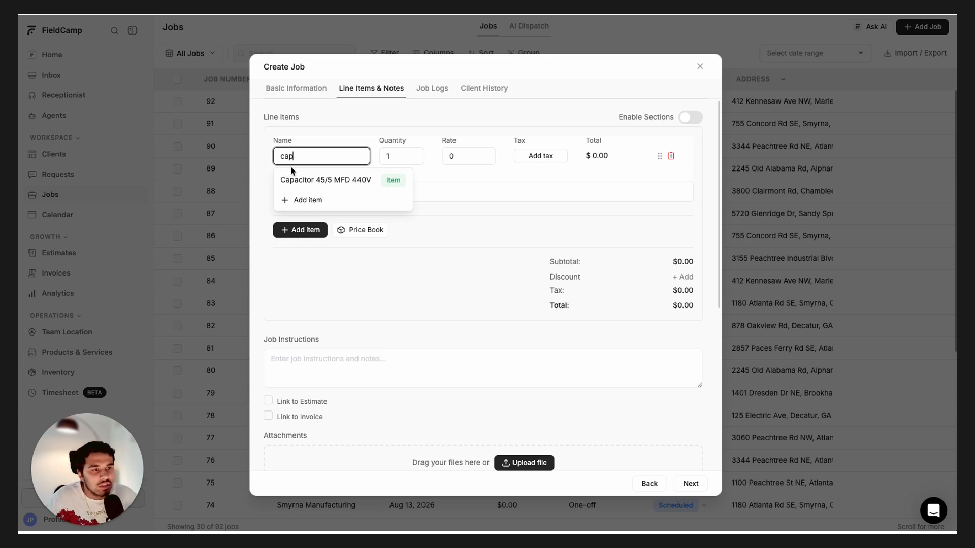
{"action": "left_click", "coordinate": [318, 185]}
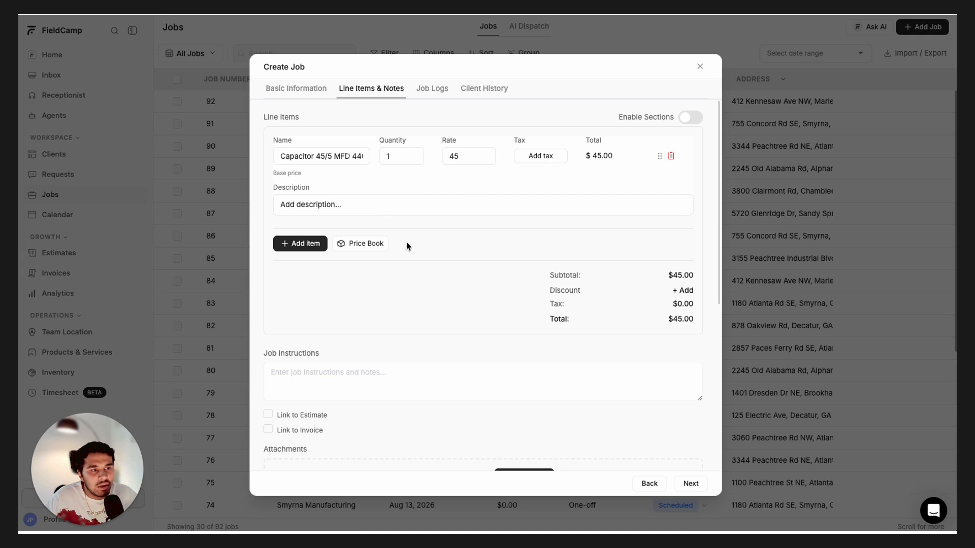
Set the capacitor line item's quantity to 2 and create the job with the default job logs template.
{"action": "left_click", "coordinate": [379, 153]}
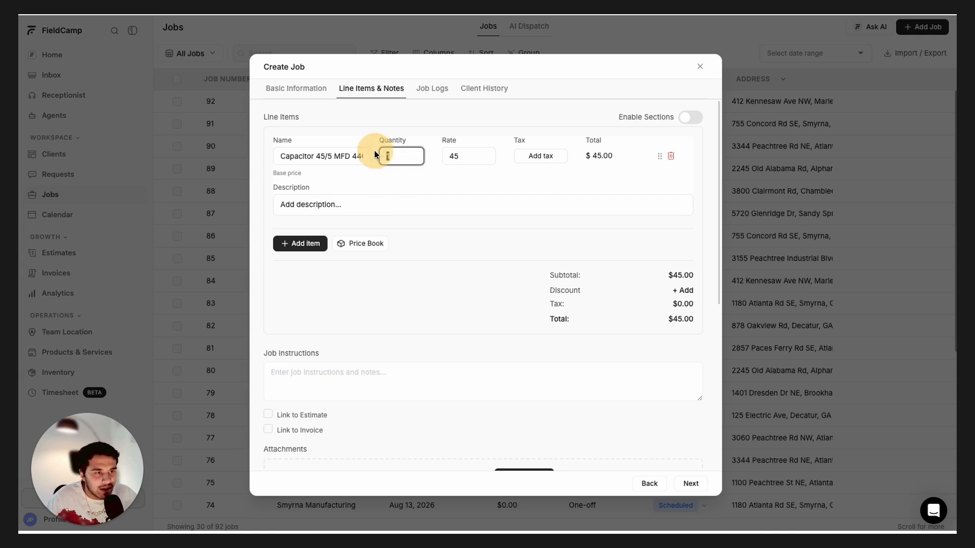
{"action": "type", "text": "2"}
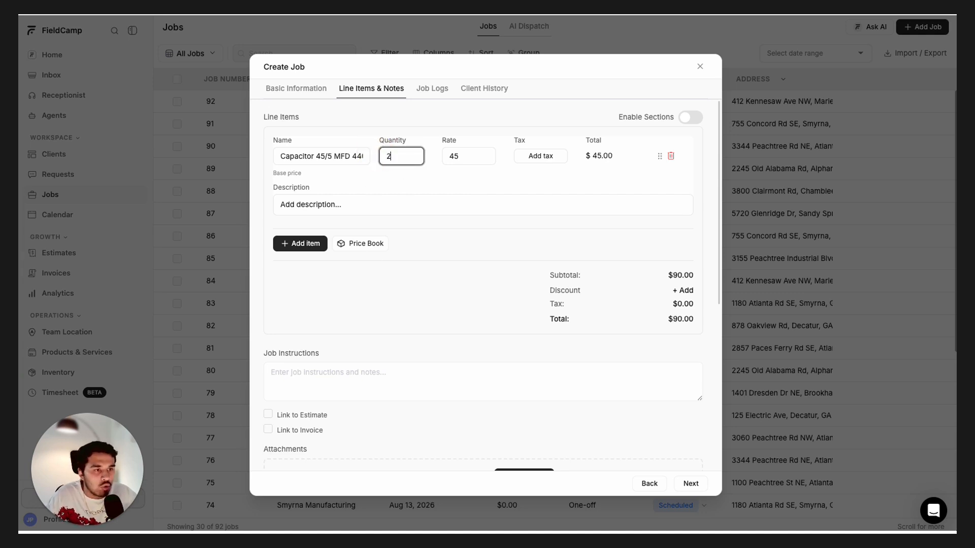
{"action": "left_click", "coordinate": [371, 131]}
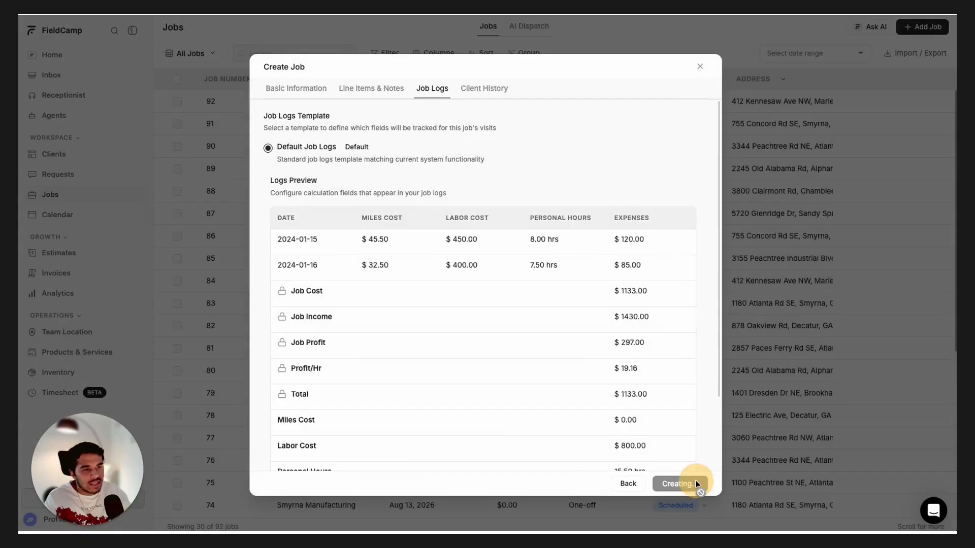
{"action": "left_click", "coordinate": [696, 480]}
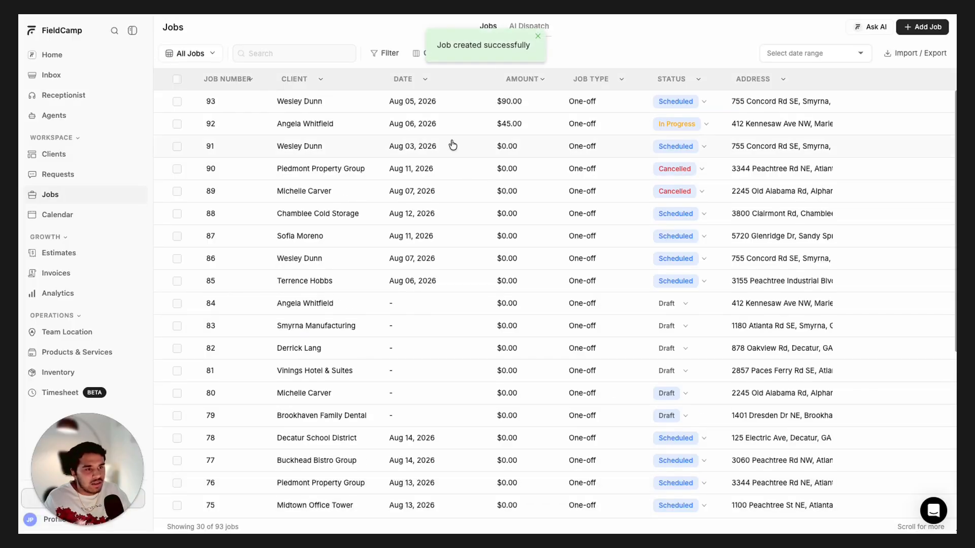
Open the new job's visit and advance its status through In Transit, Arrived and Work in Progress.
{"action": "left_click", "coordinate": [296, 101]}
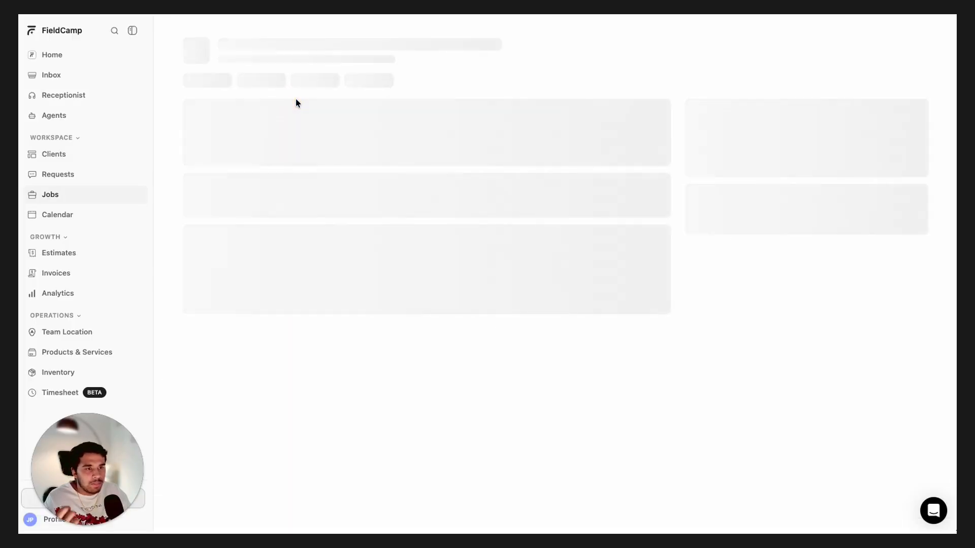
{"action": "left_click", "coordinate": [245, 163]}
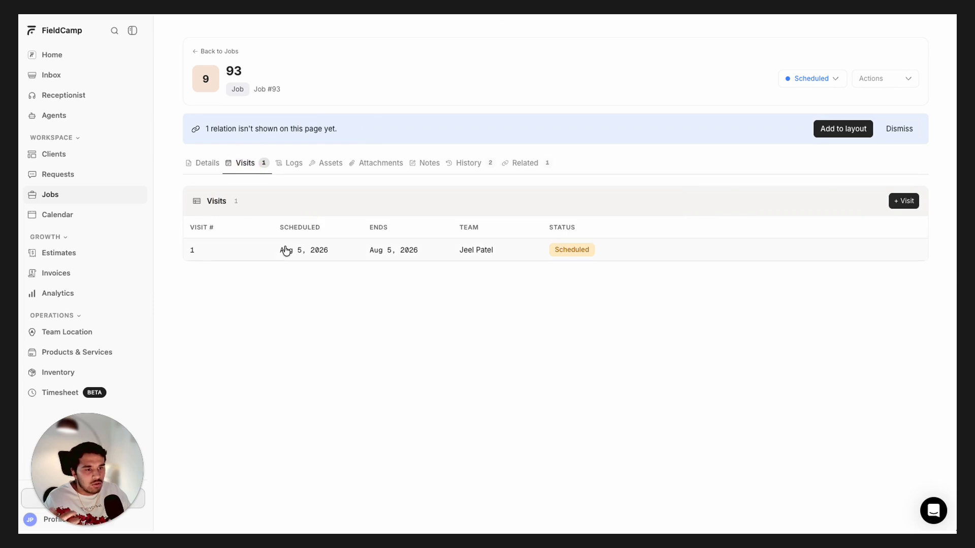
{"action": "left_click", "coordinate": [285, 250]}
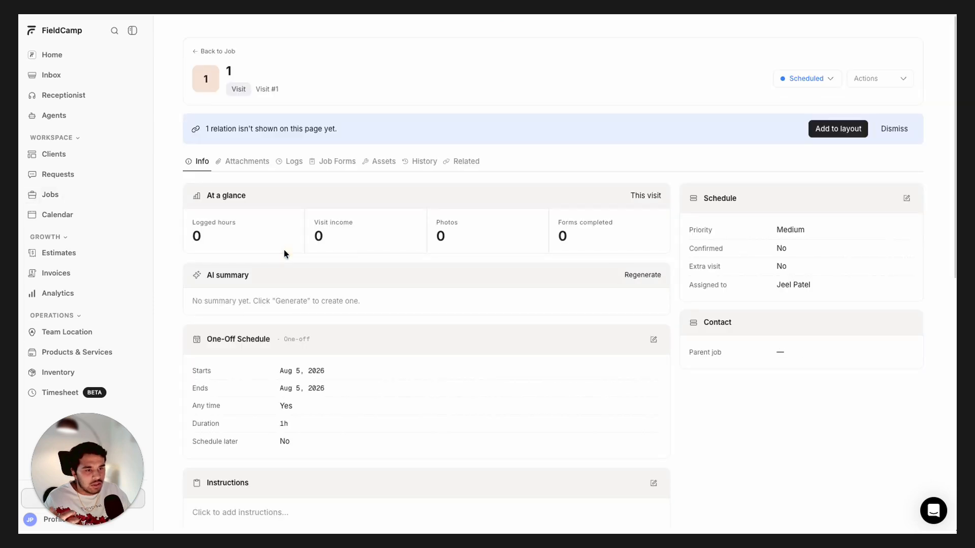
{"action": "left_click", "coordinate": [819, 83]}
{"action": "left_click", "coordinate": [785, 142]}
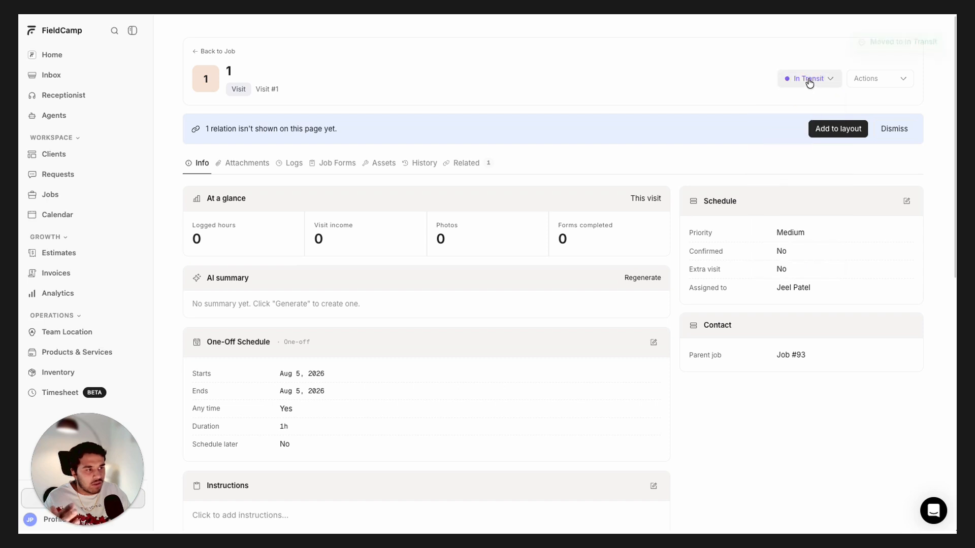
{"action": "left_click", "coordinate": [810, 79]}
{"action": "left_click", "coordinate": [786, 154]}
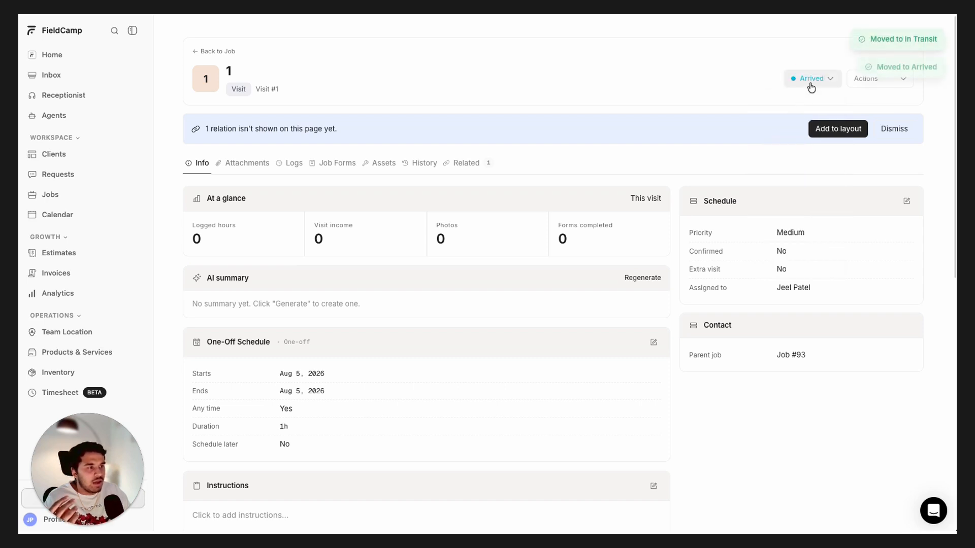
{"action": "left_click", "coordinate": [811, 86]}
{"action": "left_click", "coordinate": [800, 177]}
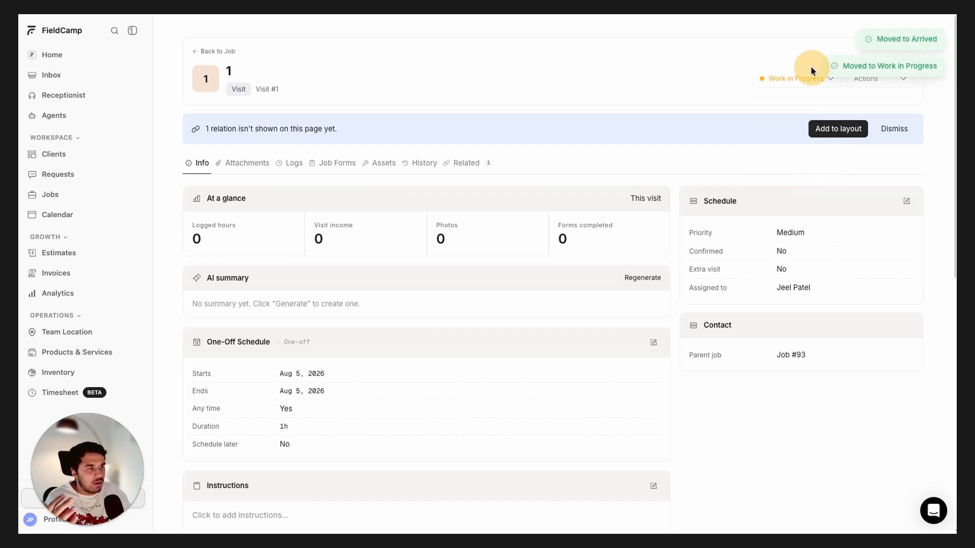
Move the visit to Completed and save a hand-drawn signature for it.
{"action": "left_click", "coordinate": [810, 74]}
{"action": "left_click", "coordinate": [771, 211]}
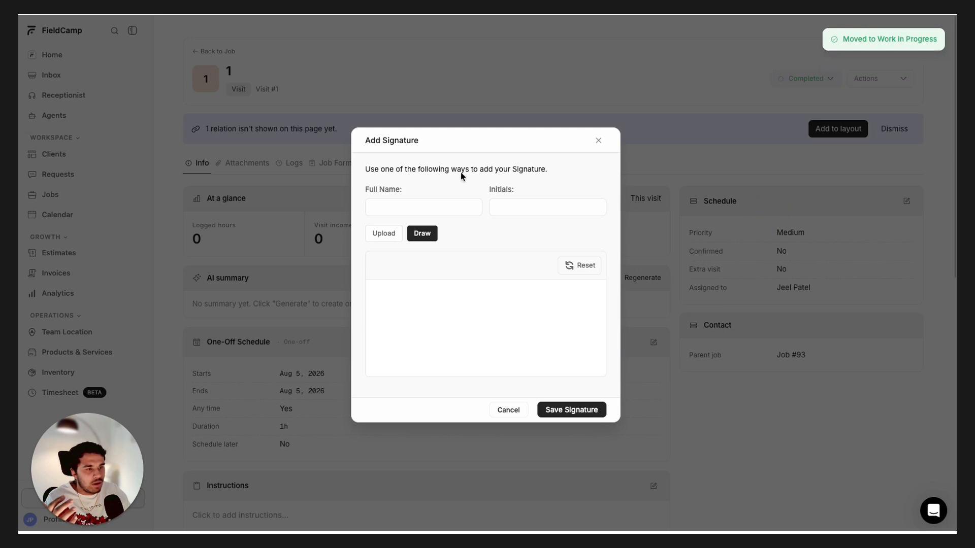
{"action": "mouse_move", "coordinate": [436, 302]}
{"action": "left_mouse_down"}
{"action": "mouse_move", "coordinate": [423, 319]}
{"action": "mouse_move", "coordinate": [521, 288]}
{"action": "left_mouse_up"}
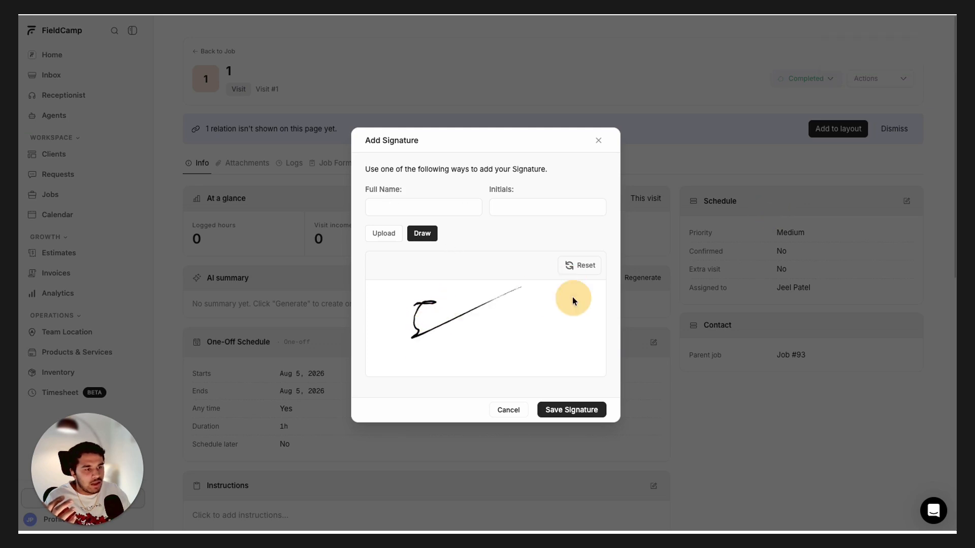
{"action": "left_click", "coordinate": [568, 412]}
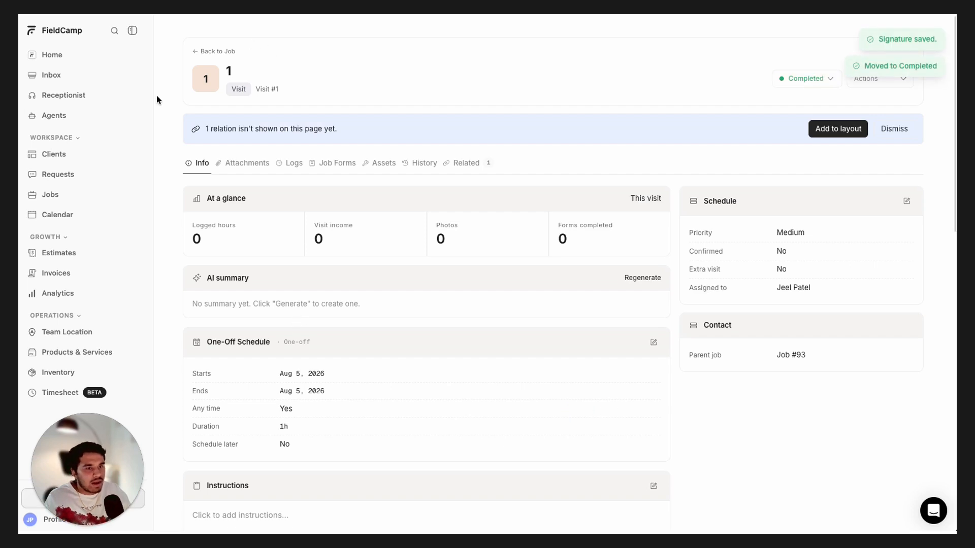
Check the new job's status in the job list and the Main Warehouse capacitor's quantity in the inventory.
{"action": "left_click", "coordinate": [55, 196]}
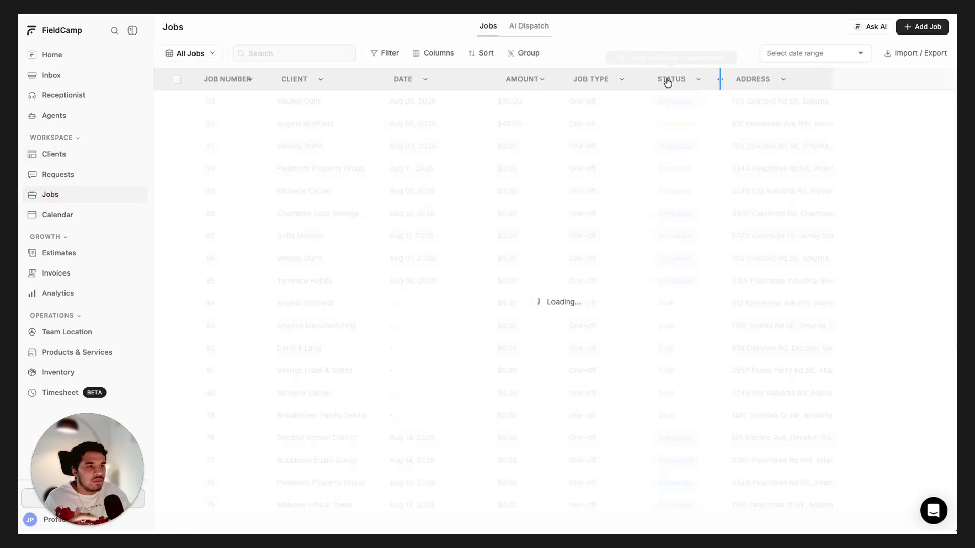
{"action": "left_click_drag", "start_coordinate": [90, 457], "coordinate": [876, 457]}
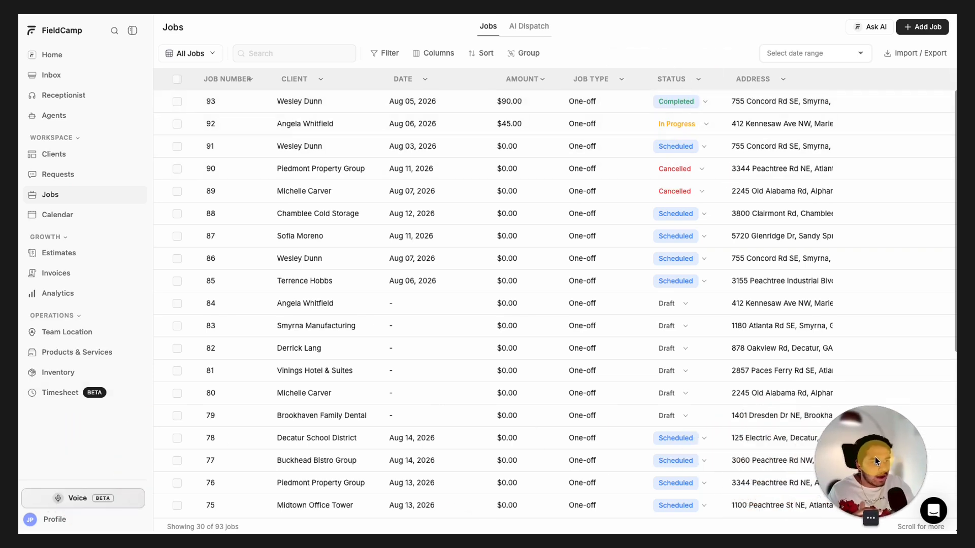
{"action": "left_click", "coordinate": [50, 371]}
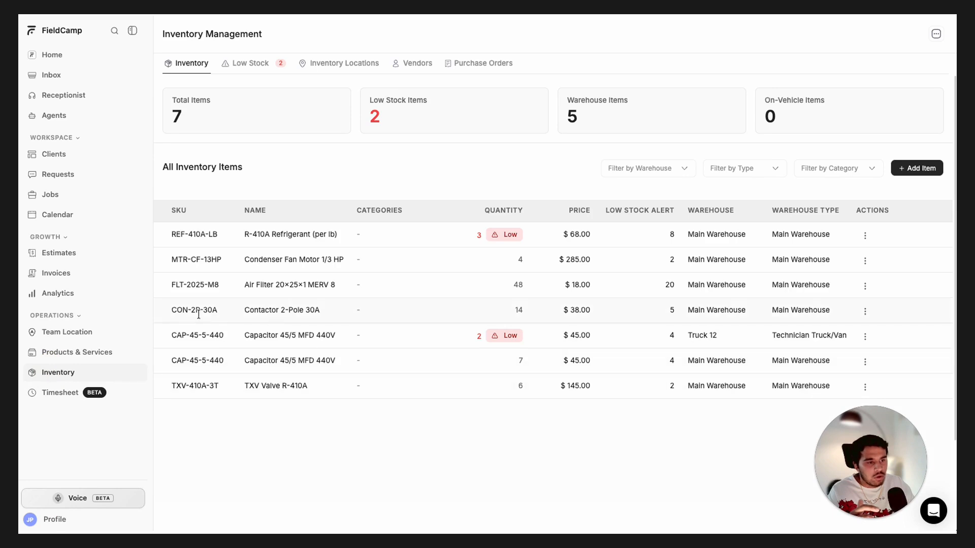
{"action": "left_click_drag", "start_coordinate": [517, 360], "coordinate": [536, 362]}
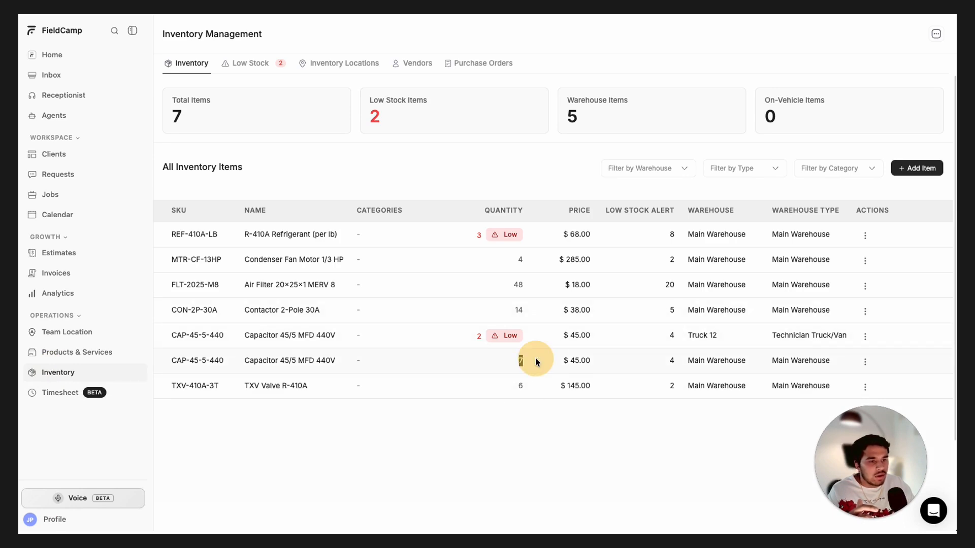